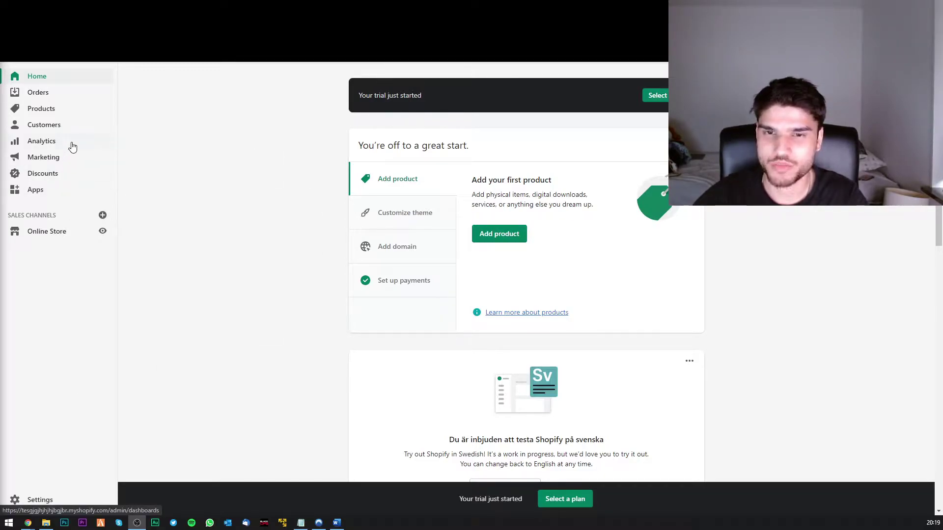
# Start a new online store page titled Track Order.
pyautogui.click(52, 232)
pyautogui.click(65, 284)
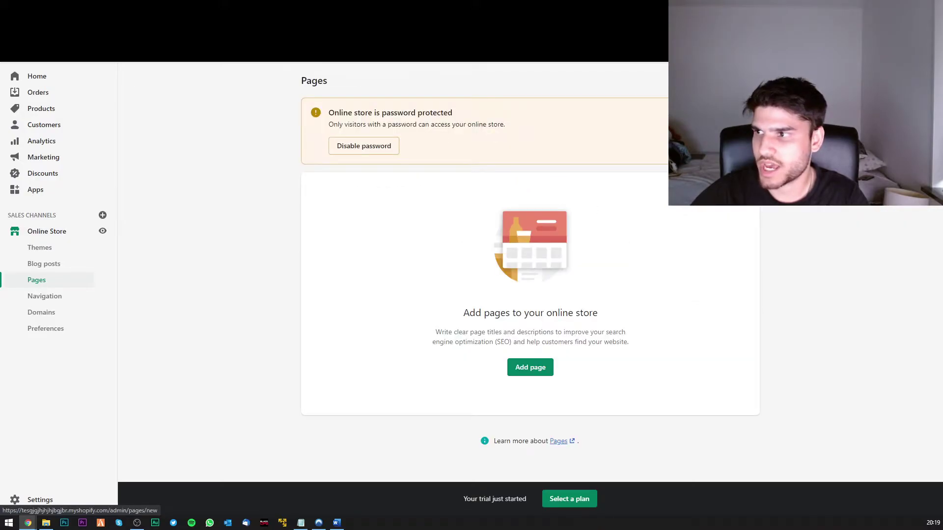
pyautogui.click(530, 368)
pyautogui.click(380, 126)
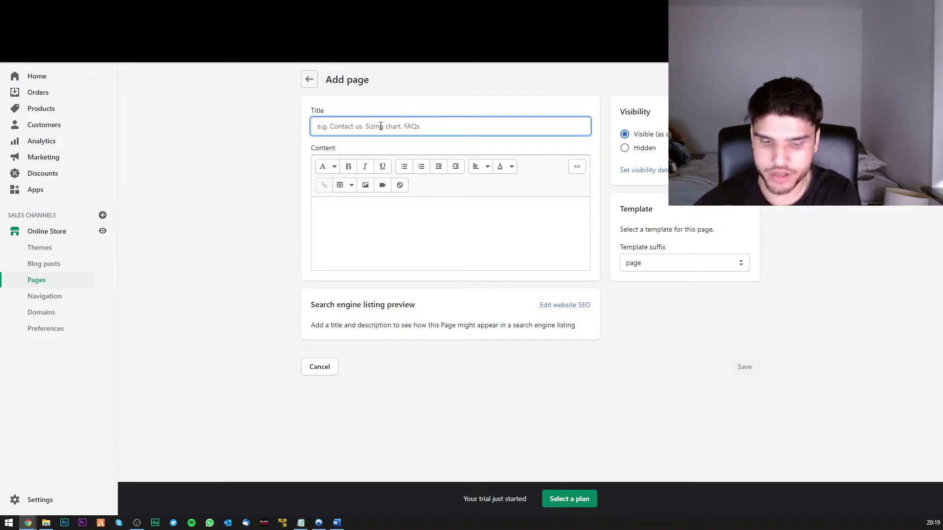
pyautogui.write('tR')
pyautogui.press('BackSpace')
pyautogui.press('BackSpace')
pyautogui.write('Track Order')
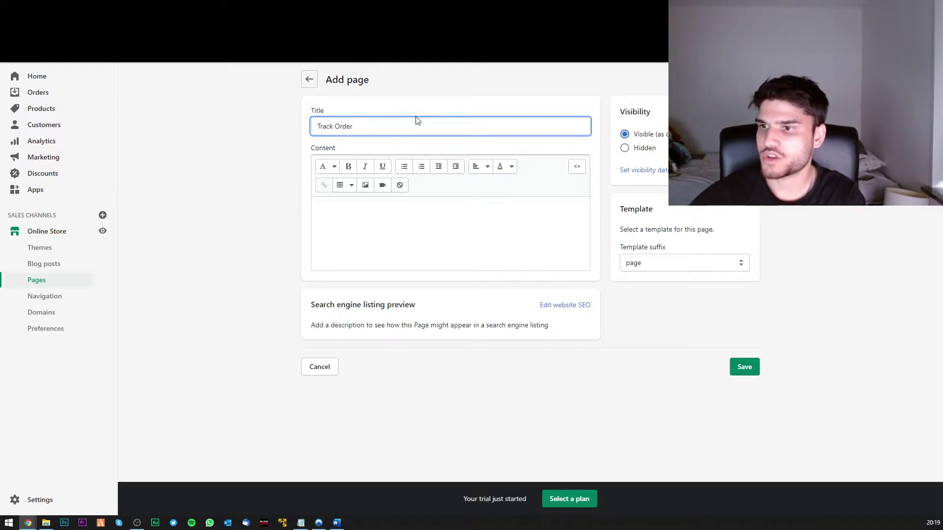
# Paste the copied order-tracking form code into the page content as HTML and save the page.
pyautogui.click(269, 250)
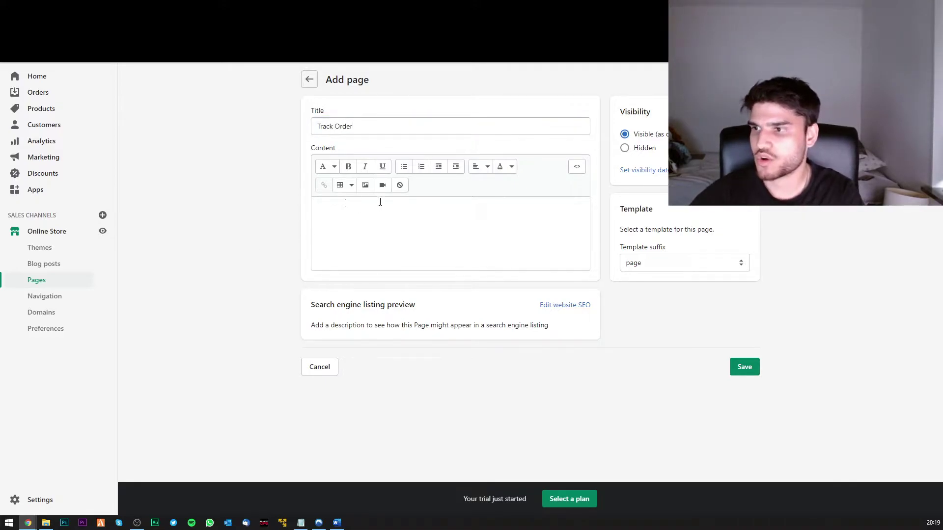
pyautogui.click(578, 168)
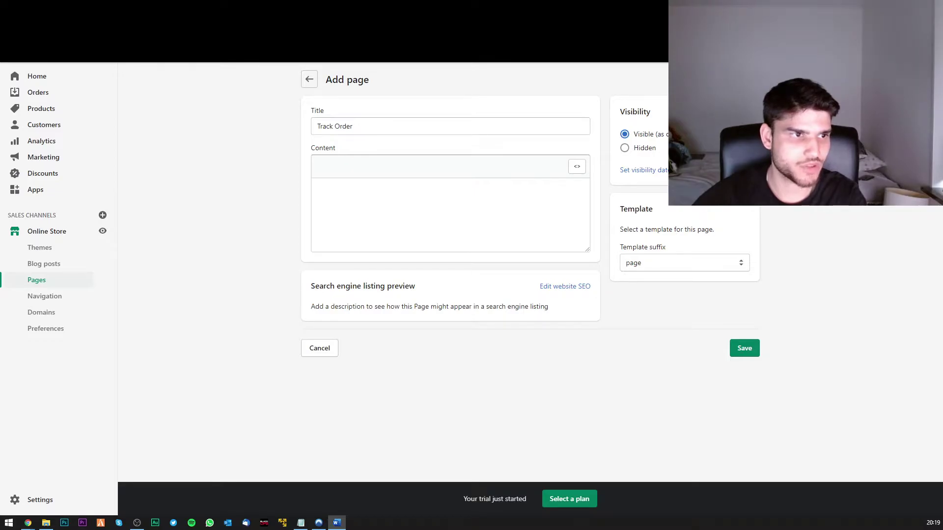
pyautogui.click(446, 210)
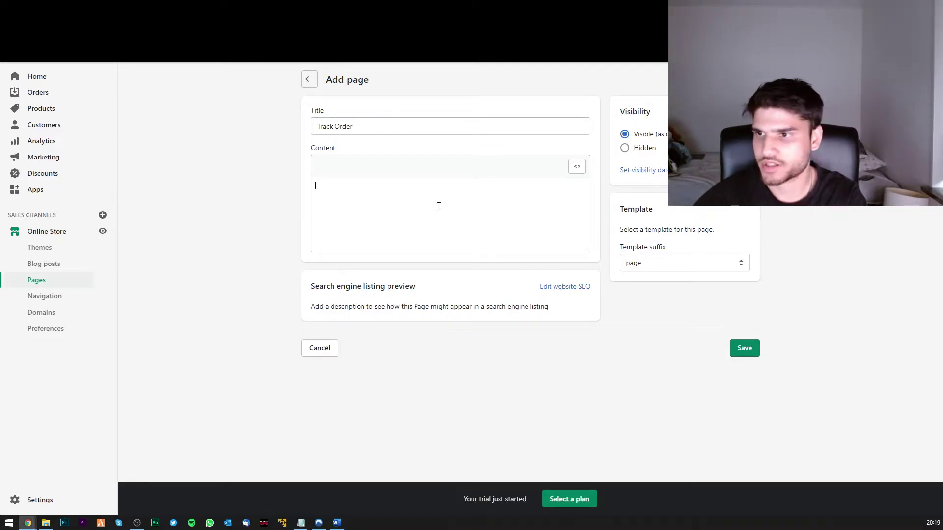
pyautogui.hotkey('ctrl', 'v')
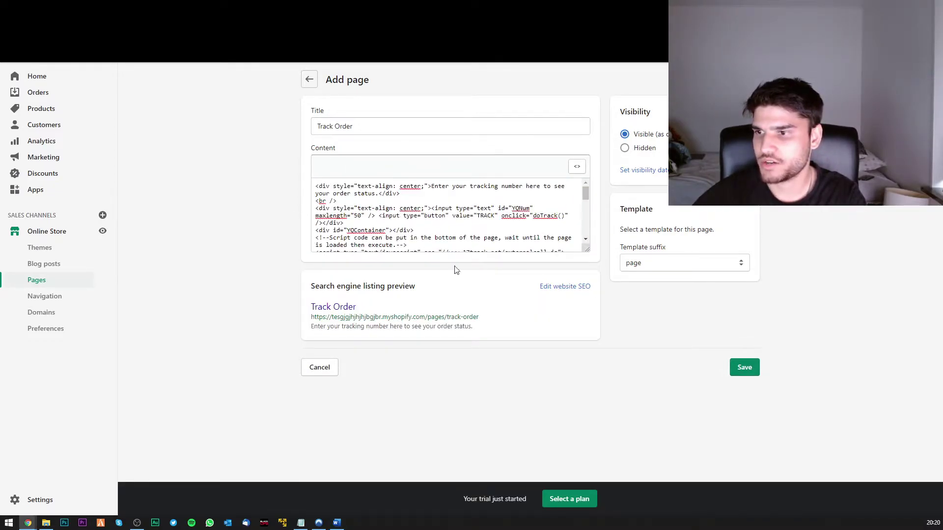
pyautogui.click(745, 368)
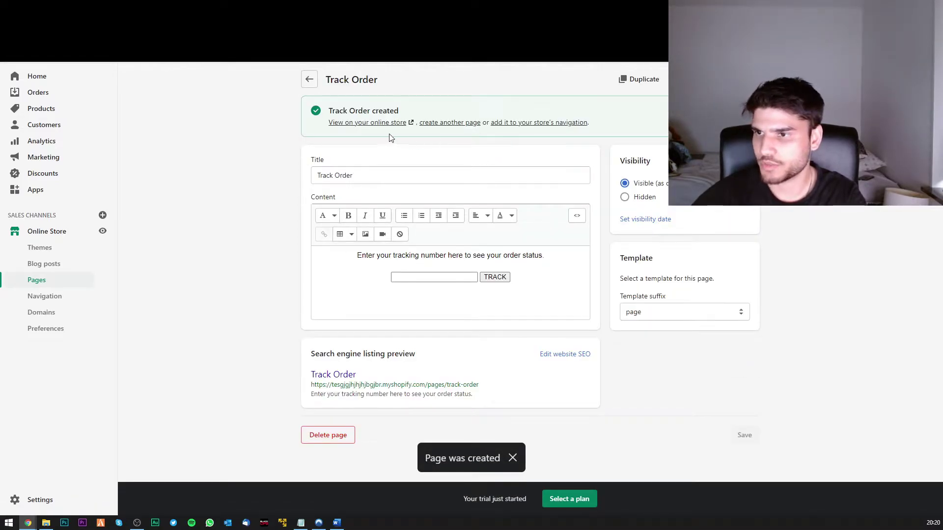
# View the Track Order page on the online store and test its form with a saved tracking number and the Enterprise des Poste Lao carrier.
pyautogui.click(378, 124)
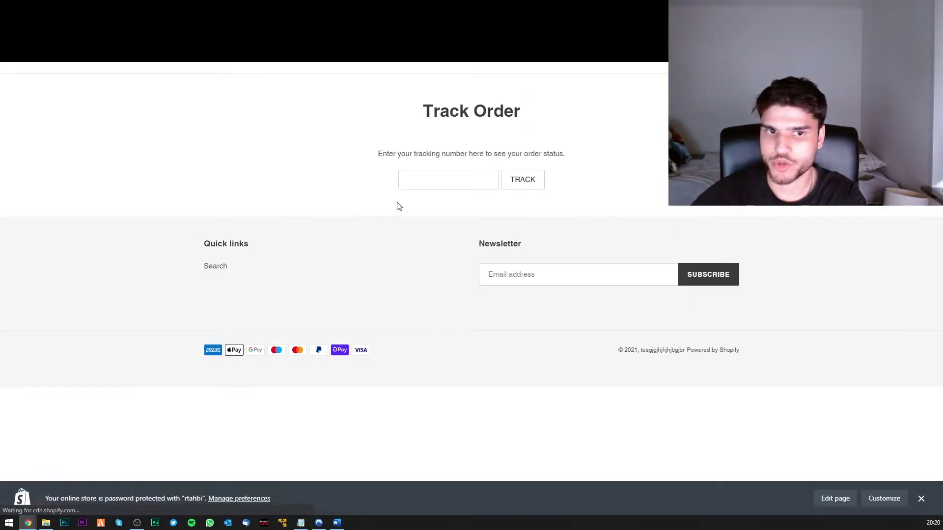
pyautogui.click(921, 498)
pyautogui.click(444, 179)
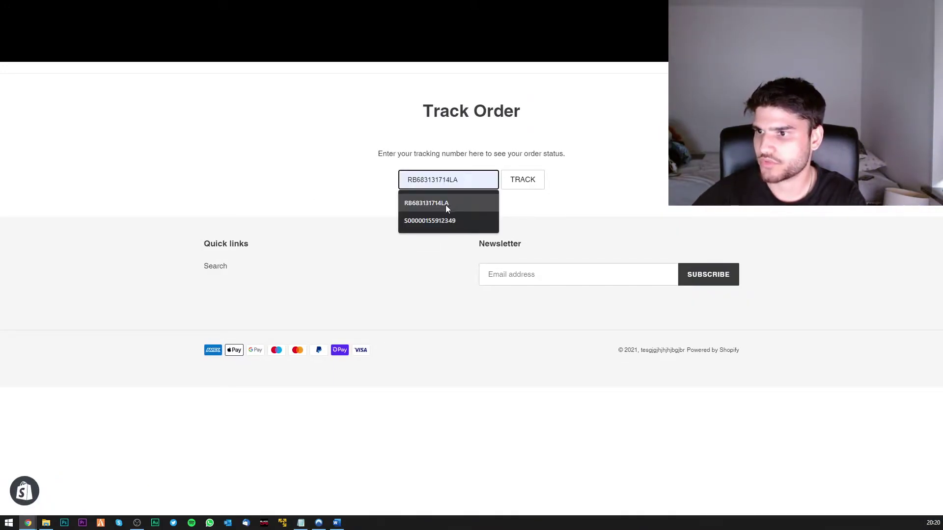
pyautogui.click(446, 204)
pyautogui.click(511, 180)
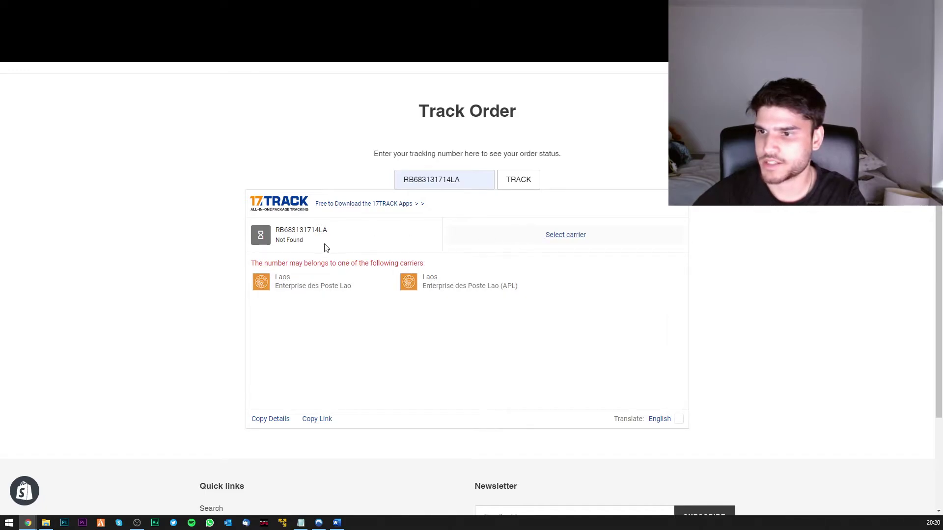
pyautogui.click(300, 285)
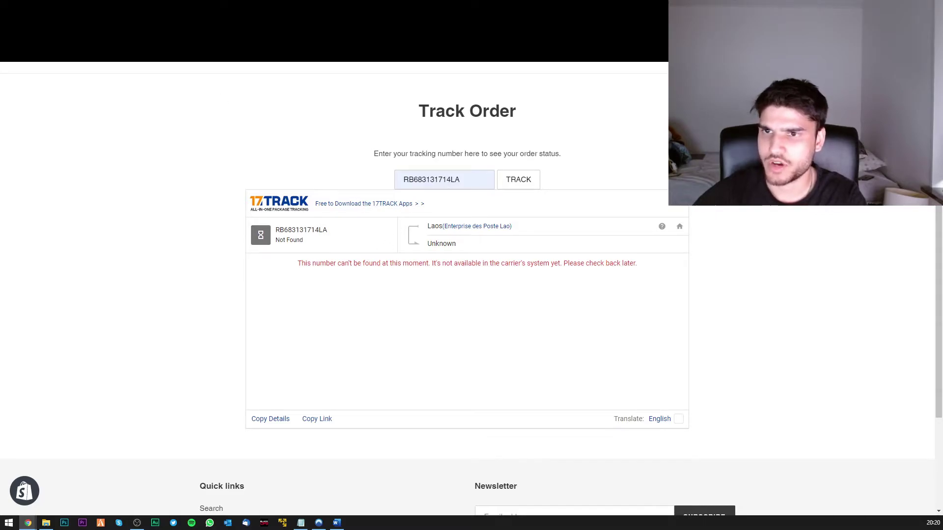
pyautogui.hotkey('ctrl', 'w')
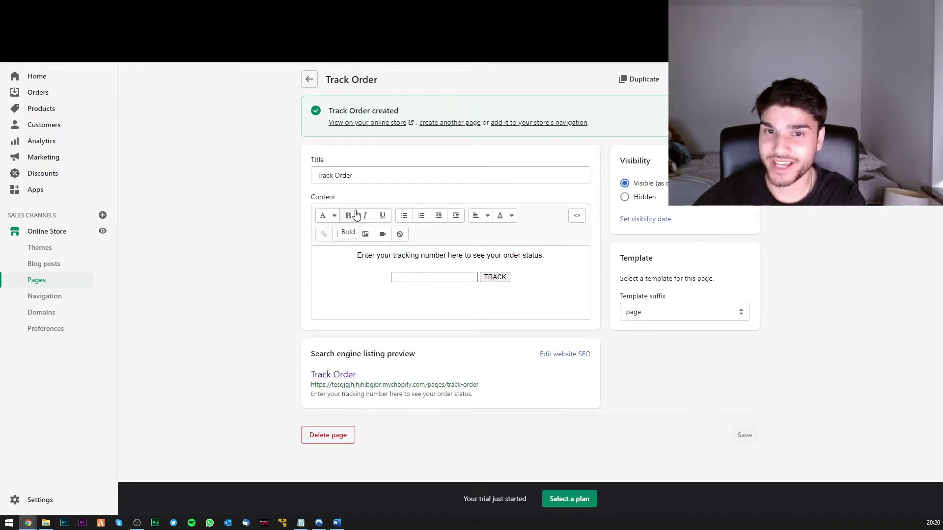
pyautogui.hotkey('ctrl', 'Tab')
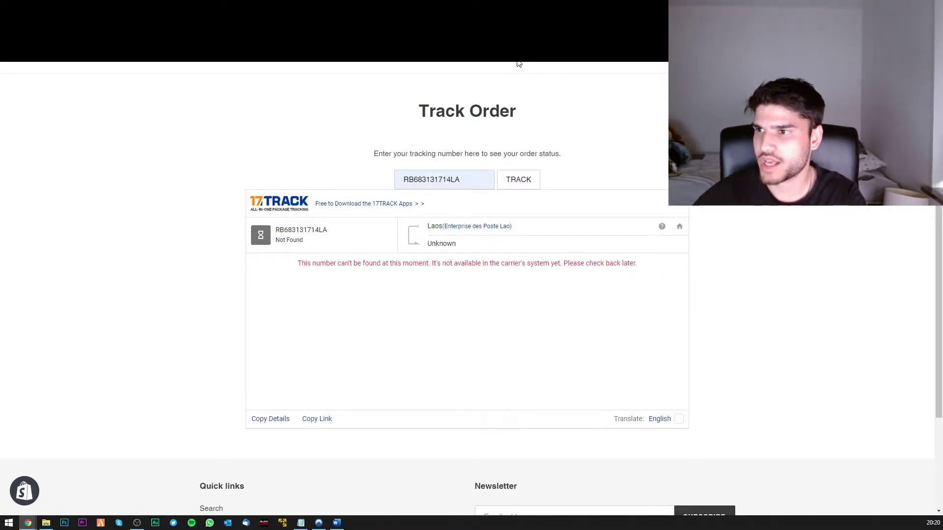
pyautogui.hotkey('ctrl', 'Tab')
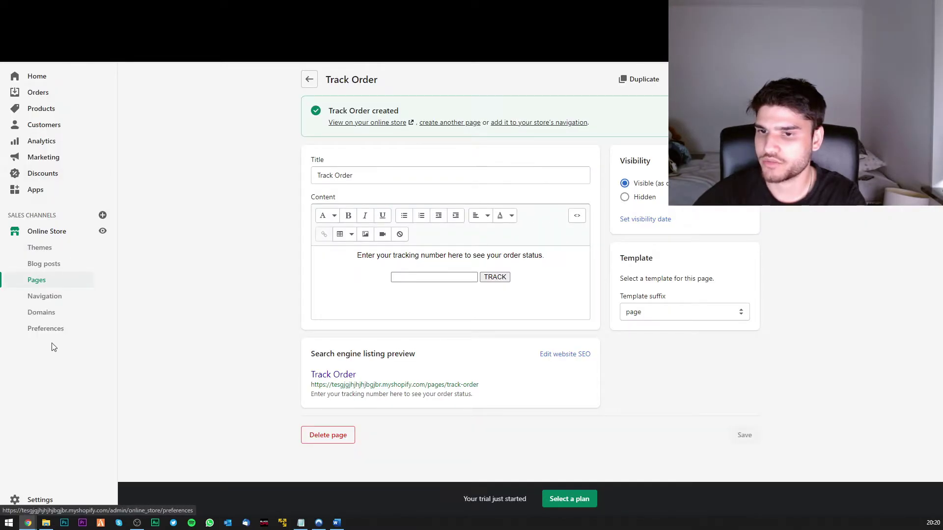
# Add a Track Order item linked to the Track Order page to the store's main menu.
pyautogui.click(45, 297)
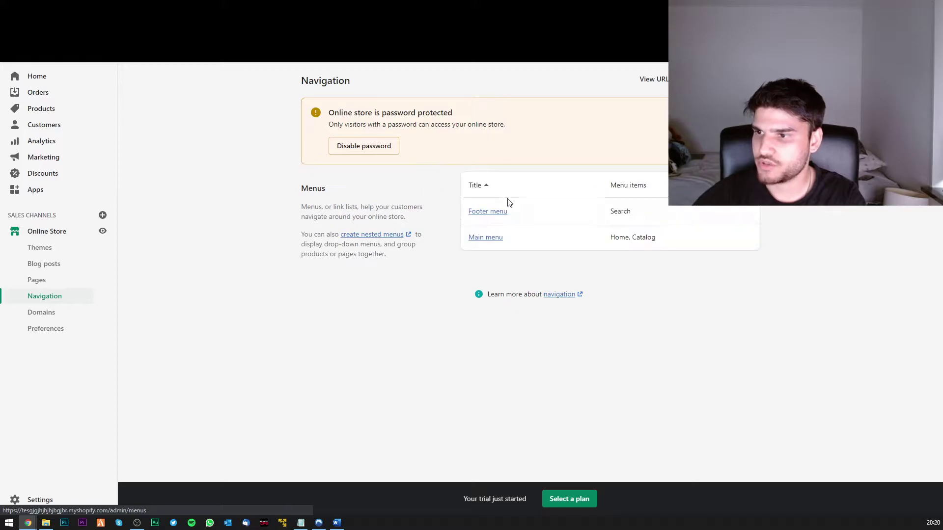
pyautogui.click(496, 239)
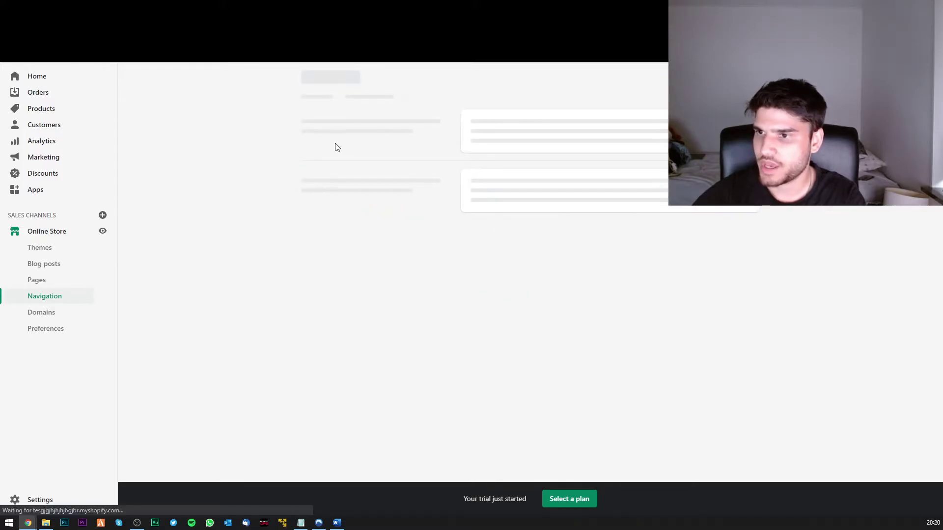
pyautogui.click(344, 273)
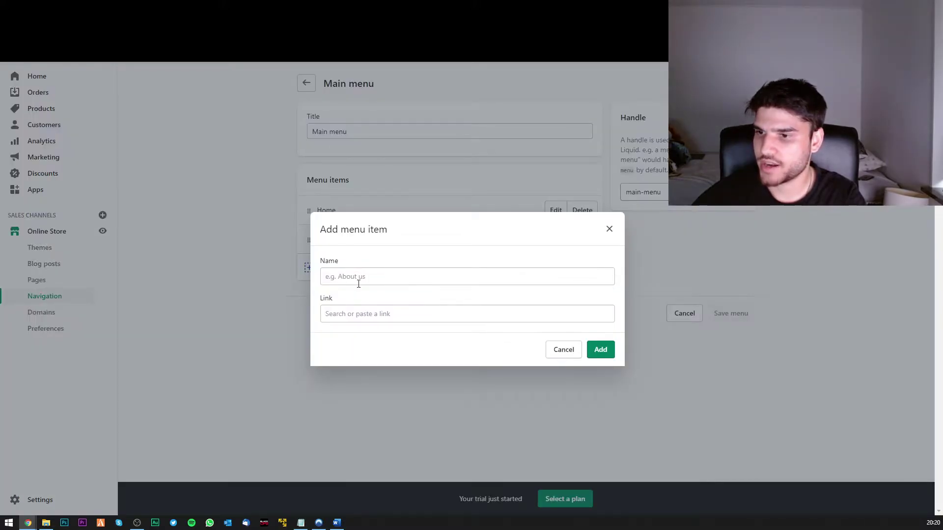
pyautogui.click(349, 317)
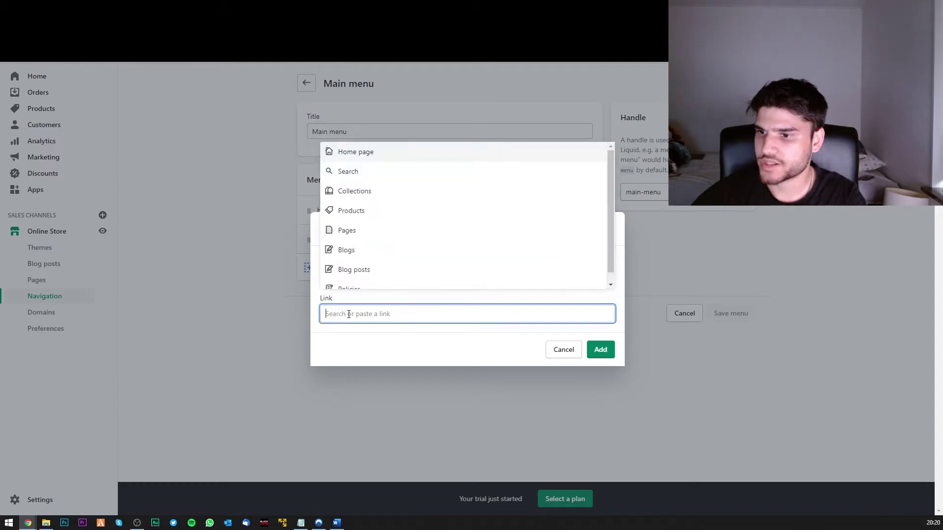
pyautogui.click(343, 233)
pyautogui.click(362, 280)
pyautogui.click(600, 349)
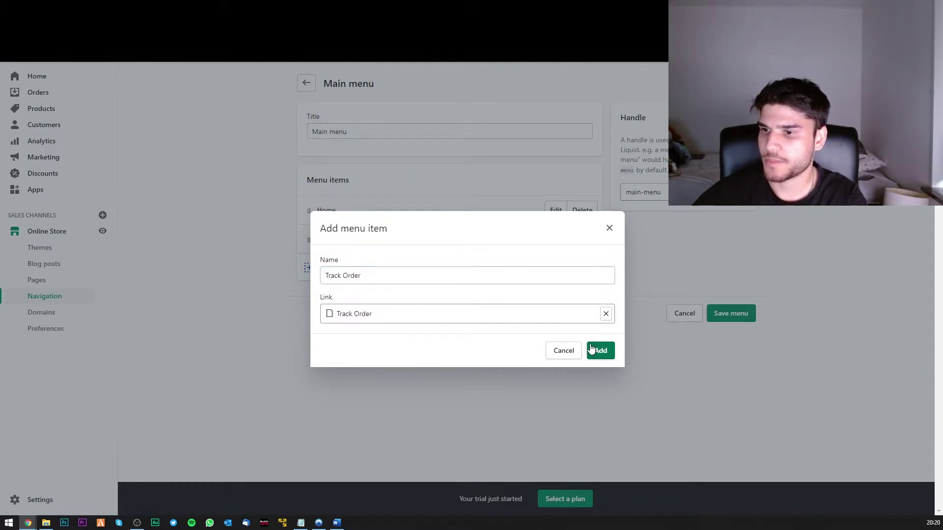
pyautogui.click(362, 297)
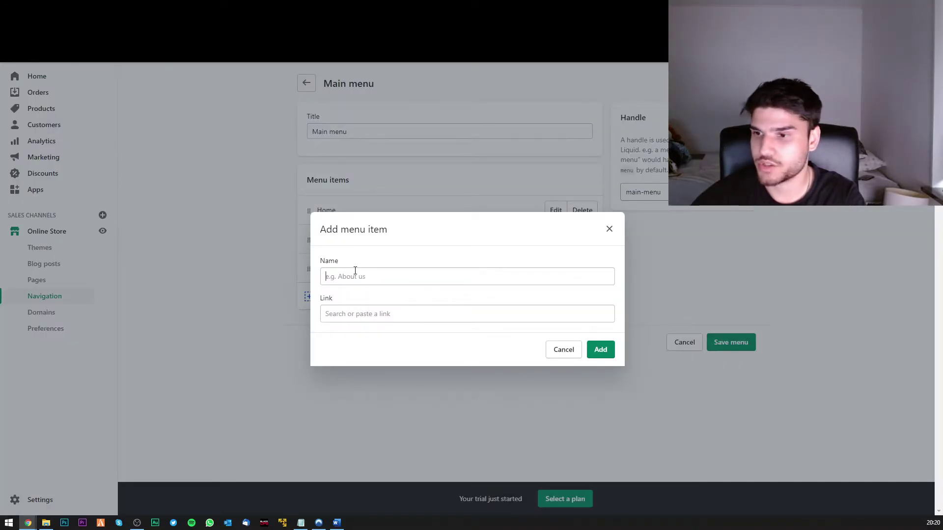
pyautogui.click(355, 273)
pyautogui.press('Escape')
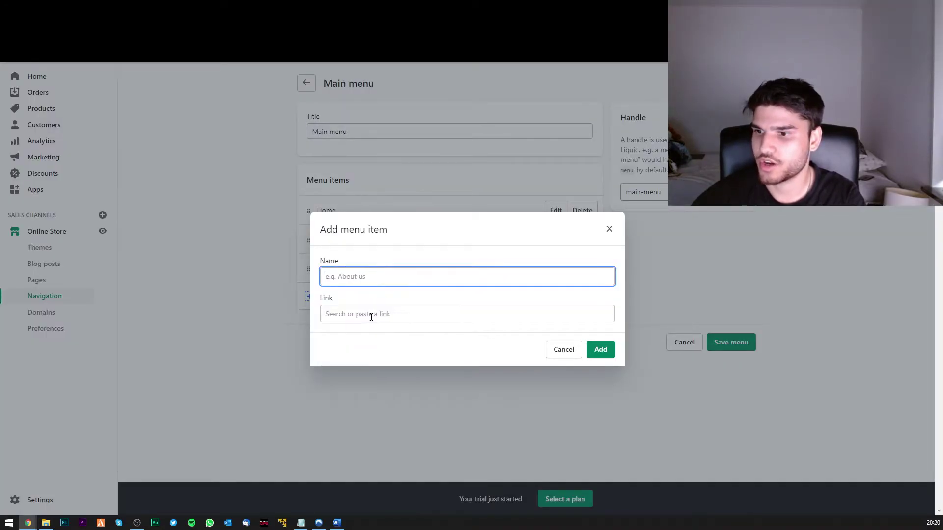
pyautogui.click(367, 314)
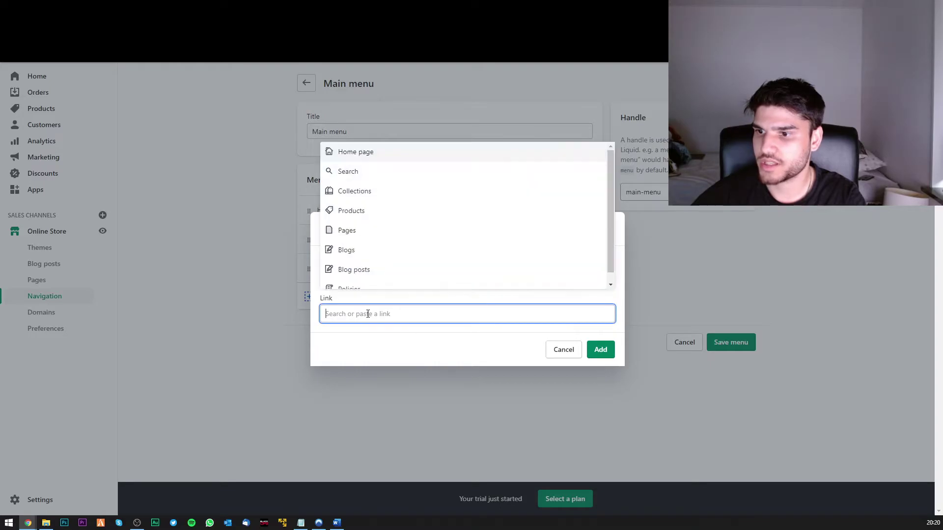
pyautogui.click(362, 260)
pyautogui.press('Escape')
pyautogui.click(608, 227)
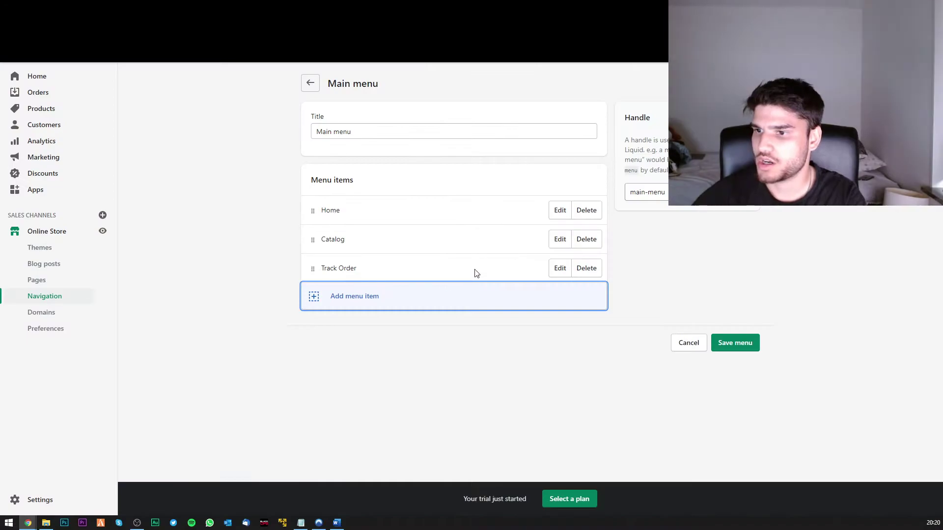
# Save the main menu with its new Track Order item.
pyautogui.click(738, 347)
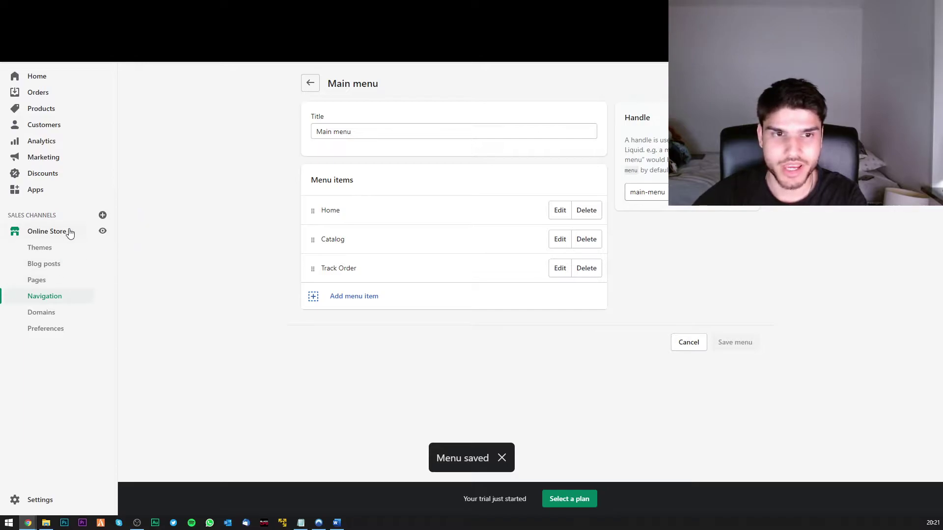
# Open the Shipping confirmation template in the store's customer notification settings.
pyautogui.click(51, 497)
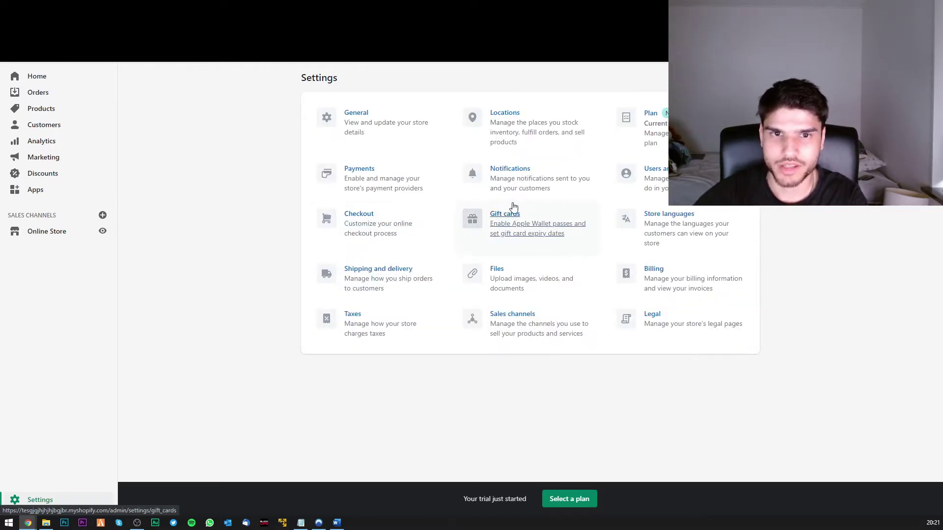
pyautogui.click(513, 184)
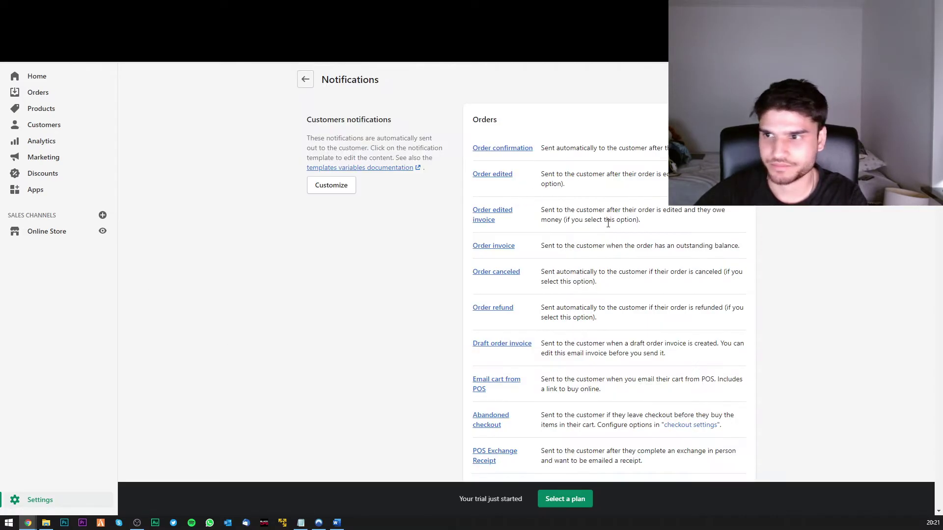
pyautogui.scroll(-8, 533, 287)
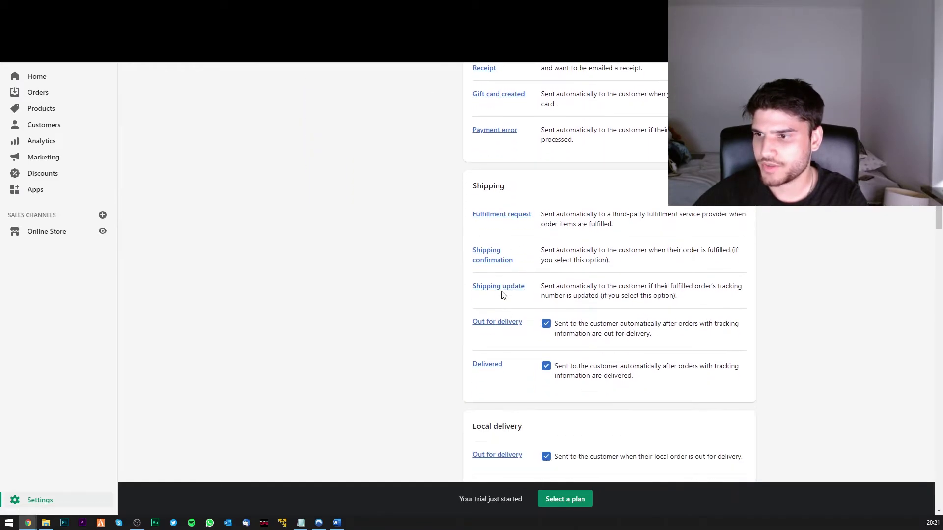
pyautogui.click(493, 260)
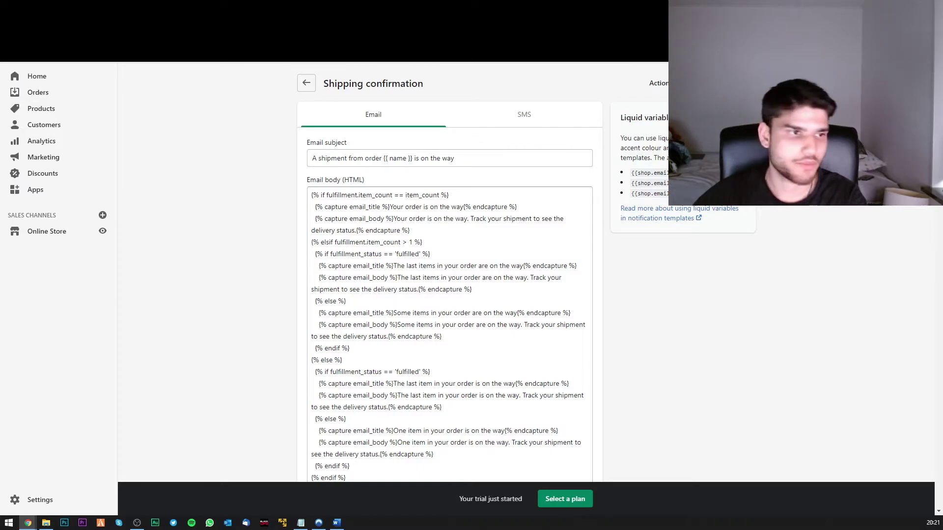
# Replace the entire HTML email body of the shipping confirmation with the code copied from the prepared document.
pyautogui.hotkey('alt', 'Tab')
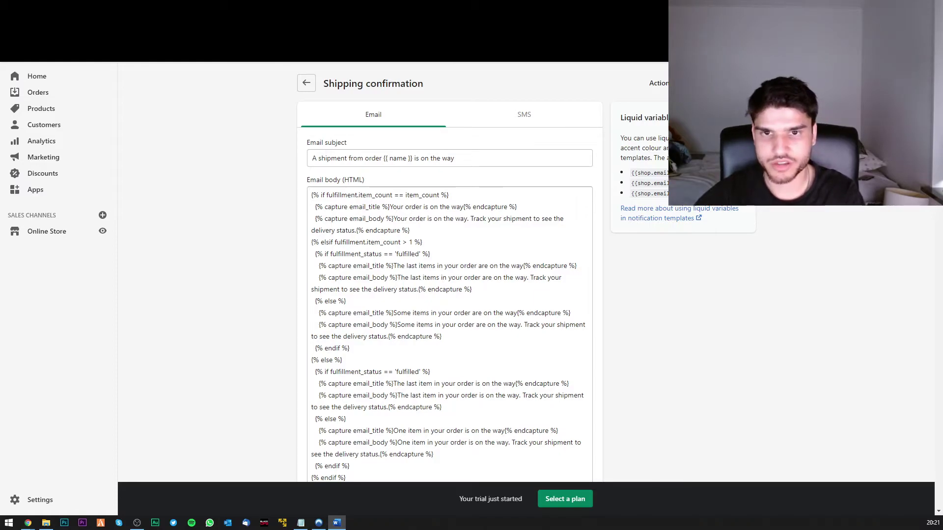
pyautogui.click(472, 218)
pyautogui.hotkey('ctrl', 'a')
pyautogui.press('BackSpace')
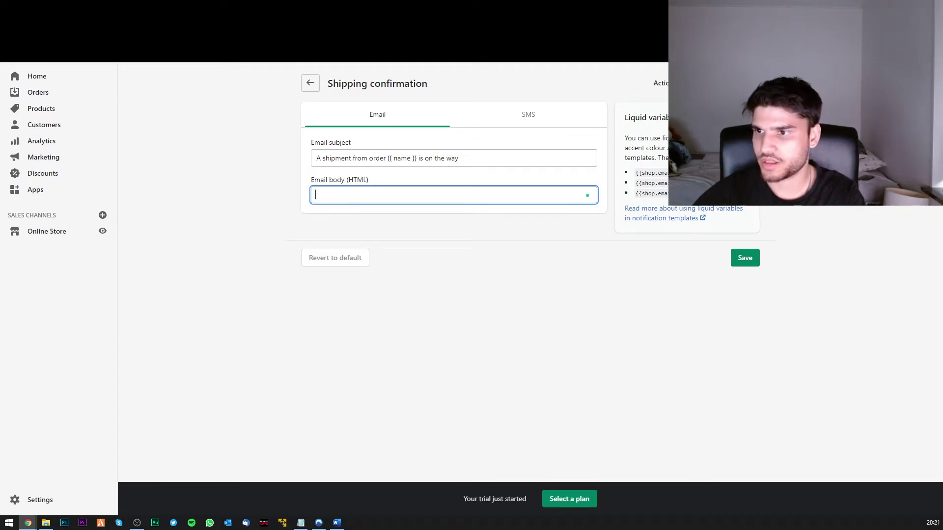
pyautogui.hotkey('alt', 'Tab')
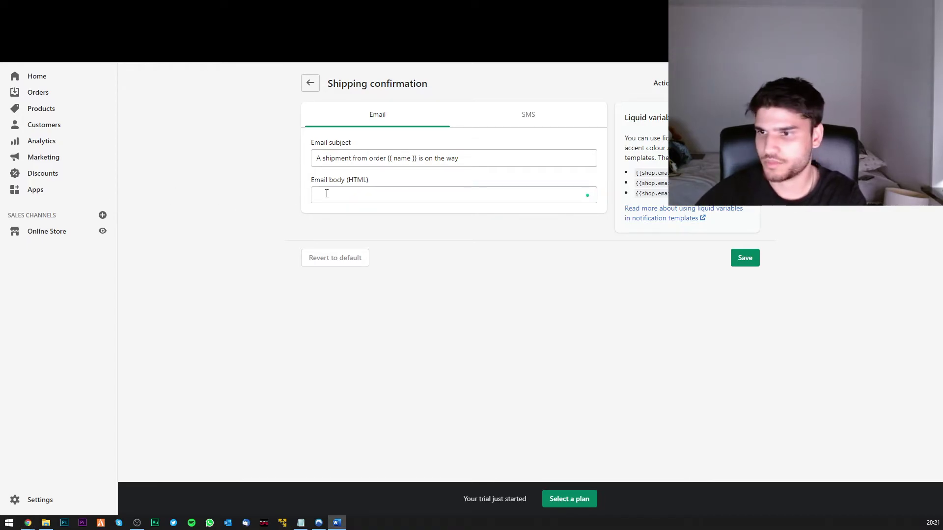
pyautogui.hotkey('alt', 'Tab')
pyautogui.hotkey('ctrl', 'v')
pyautogui.scroll(5, 241, 187)
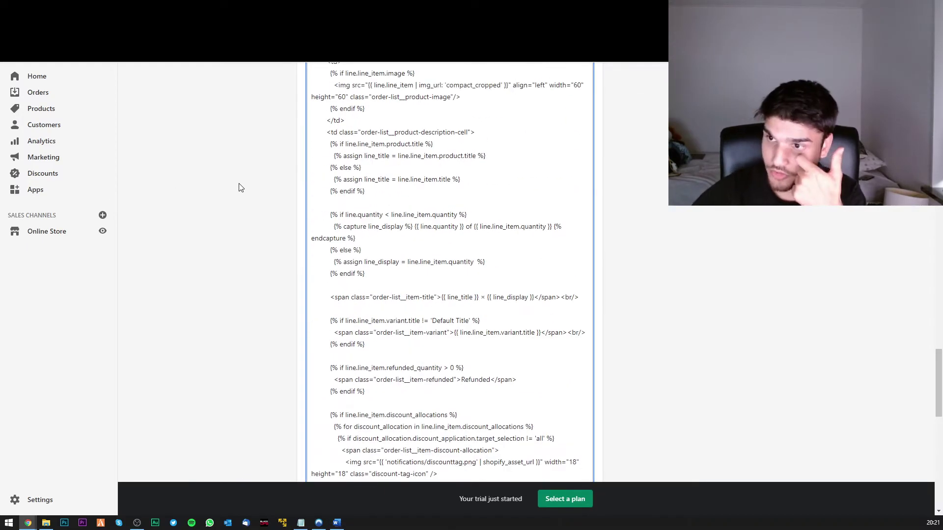
pyautogui.scroll(4, 484, 286)
pyautogui.scroll(10, 461, 219)
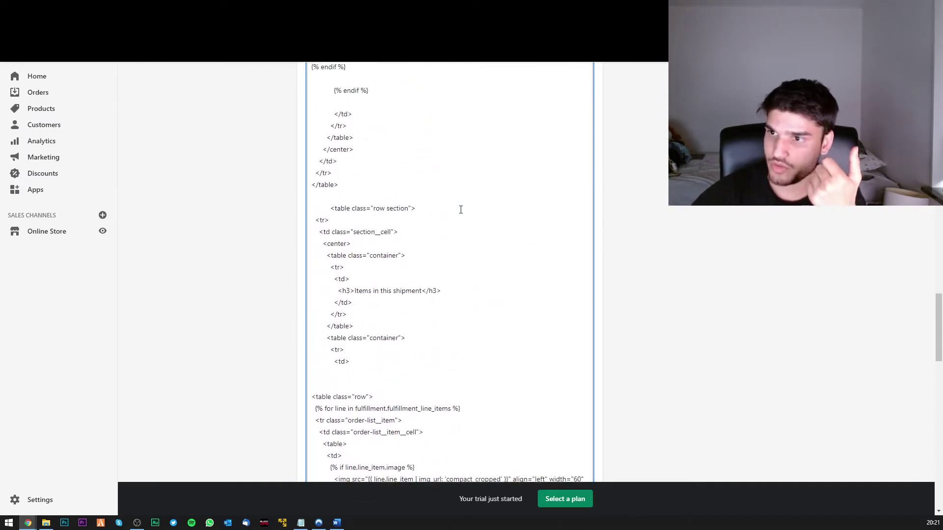
pyautogui.hotkey('alt', 'Tab')
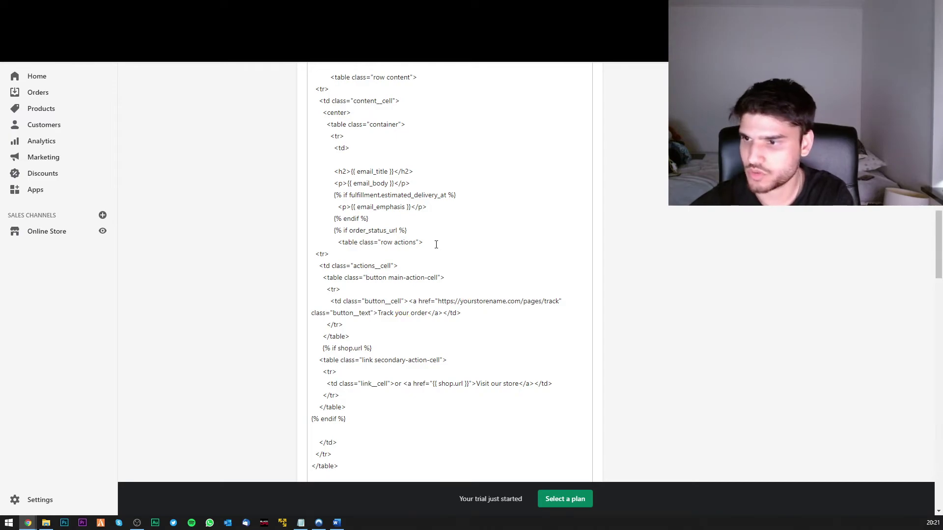
pyautogui.click(469, 306)
pyautogui.doubleClick(469, 305)
pyautogui.hotkey('alt', 'Tab')
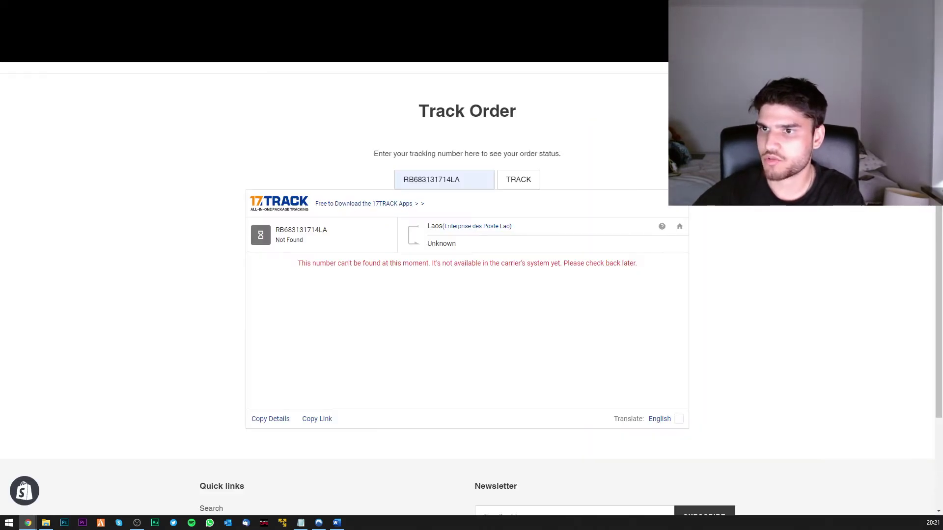
pyautogui.hotkey('alt', 'Tab')
pyautogui.moveTo(560, 302); pyautogui.dragTo(440, 303)
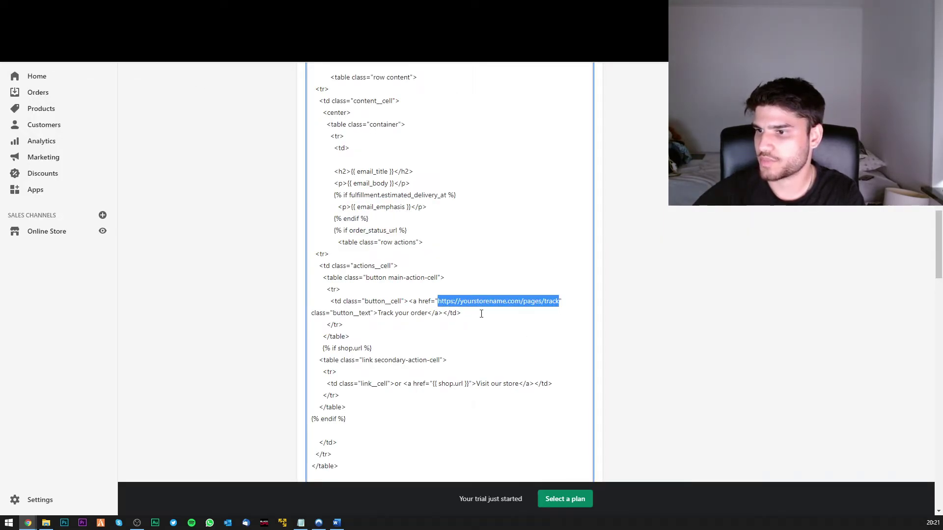
pyautogui.write('https://tesgjgjhjhjhjbgjbr.myshopify.com/pages/track-order')
pyautogui.scroll(15, 495, 318)
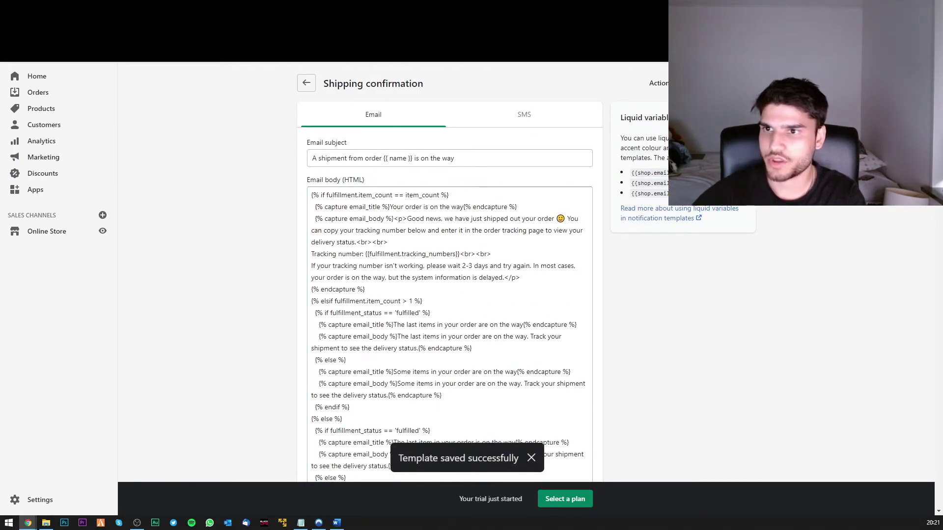
# Reload the storefront's Track Order page and check its title and tracking number field.
pyautogui.hotkey('ctrl', 'Tab')
pyautogui.press('F5')
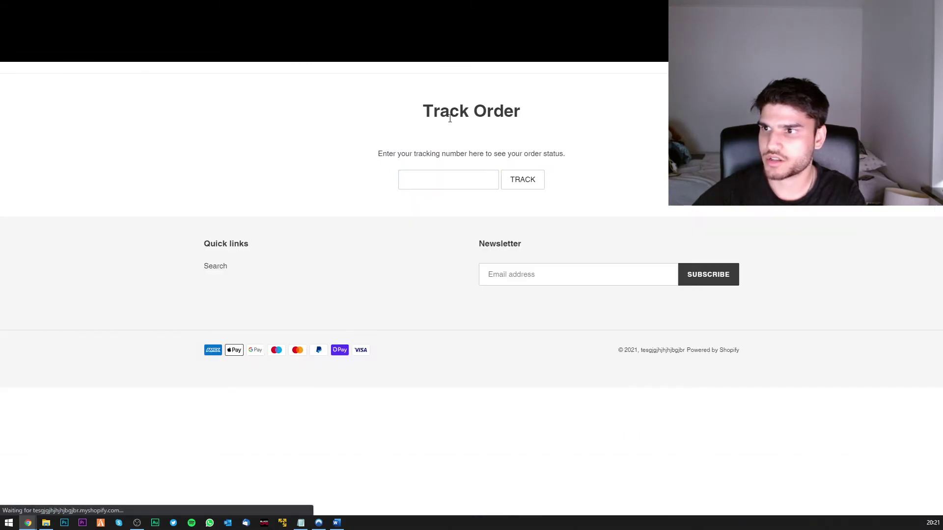
pyautogui.moveTo(386, 111); pyautogui.dragTo(564, 109)
pyautogui.click(439, 179)
pyautogui.click(352, 172)
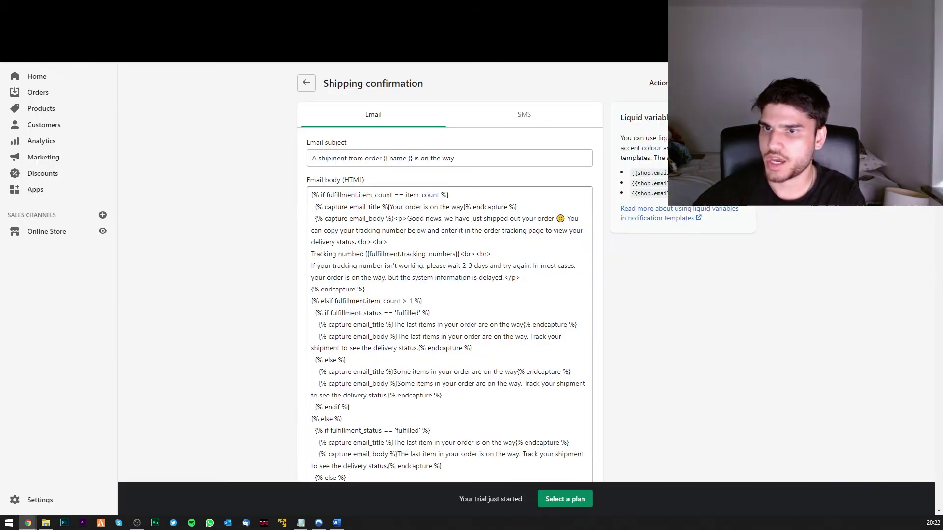
# Preview the shipping confirmation email and examine its Track your order button and the items in the shipment.
pyautogui.hotkey('ctrl', 'Tab')
pyautogui.click(658, 83)
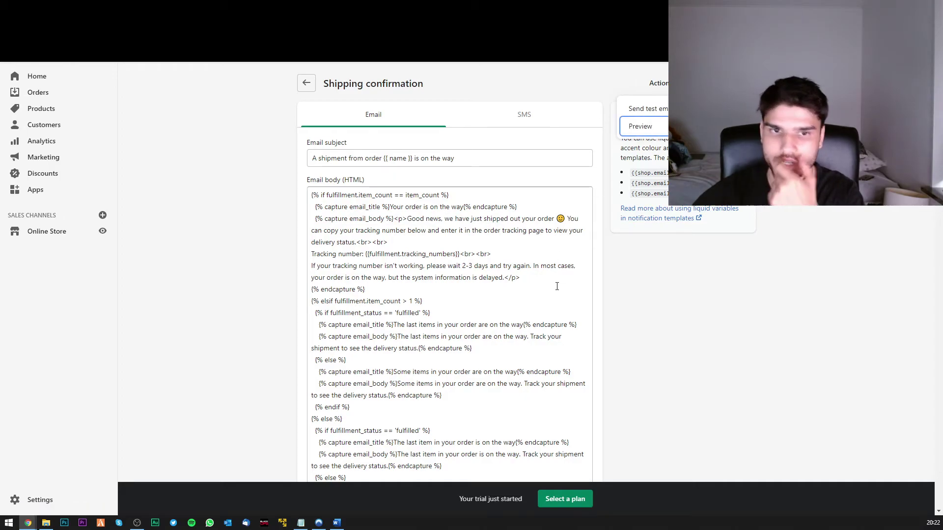
pyautogui.press('Return')
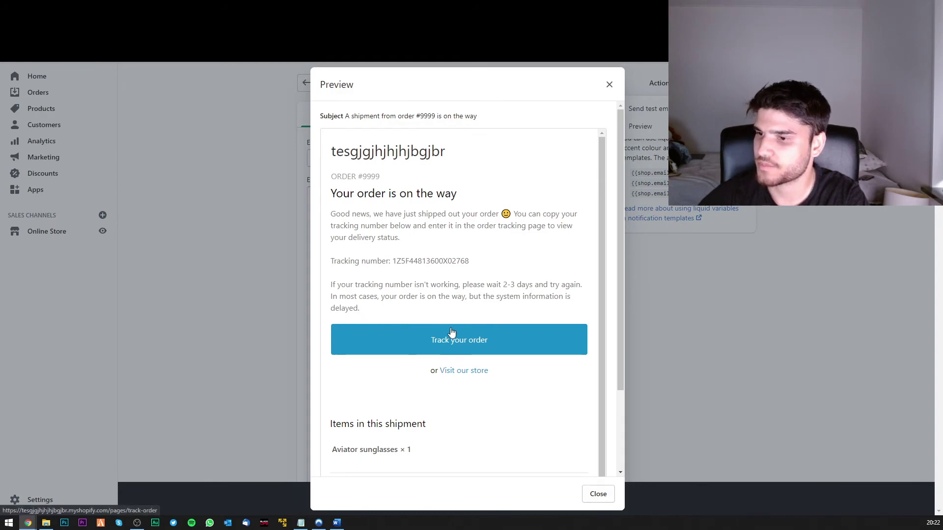
pyautogui.scroll(-1, 450, 333)
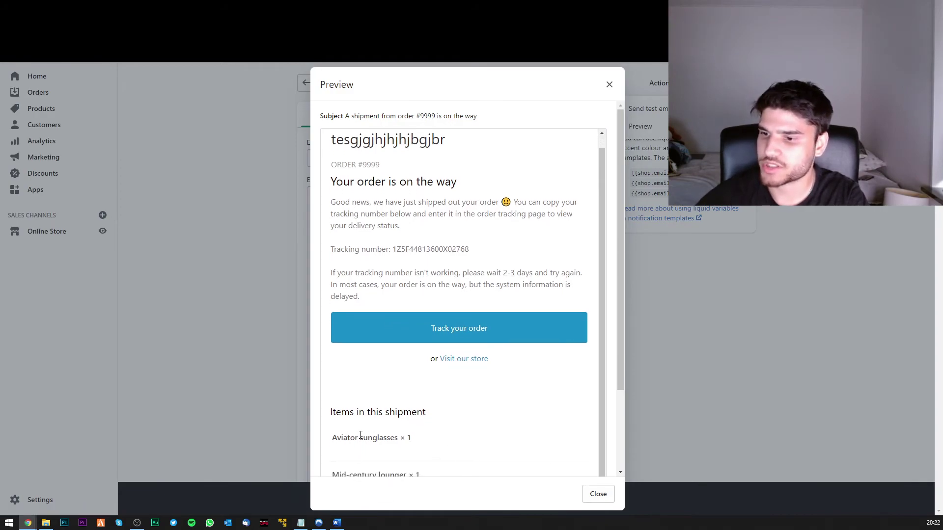
pyautogui.moveTo(329, 437); pyautogui.dragTo(415, 437)
pyautogui.click(329, 413)
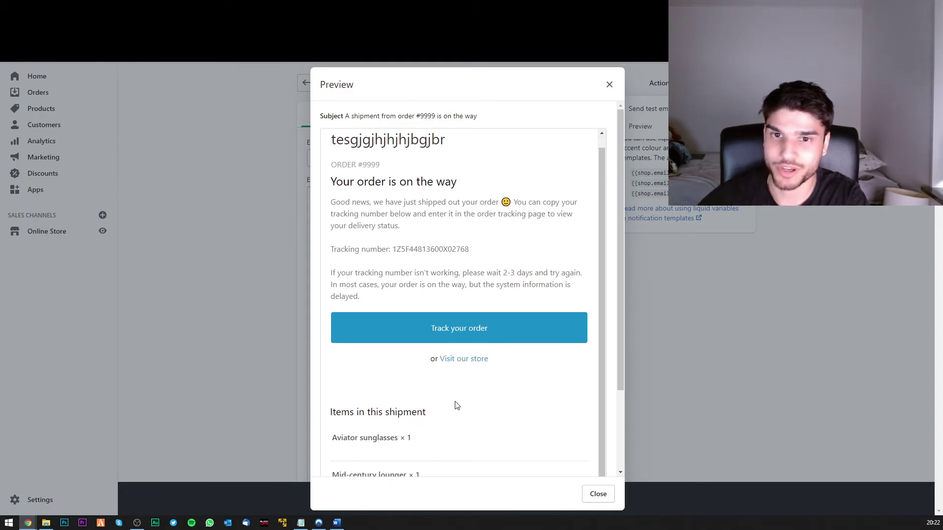